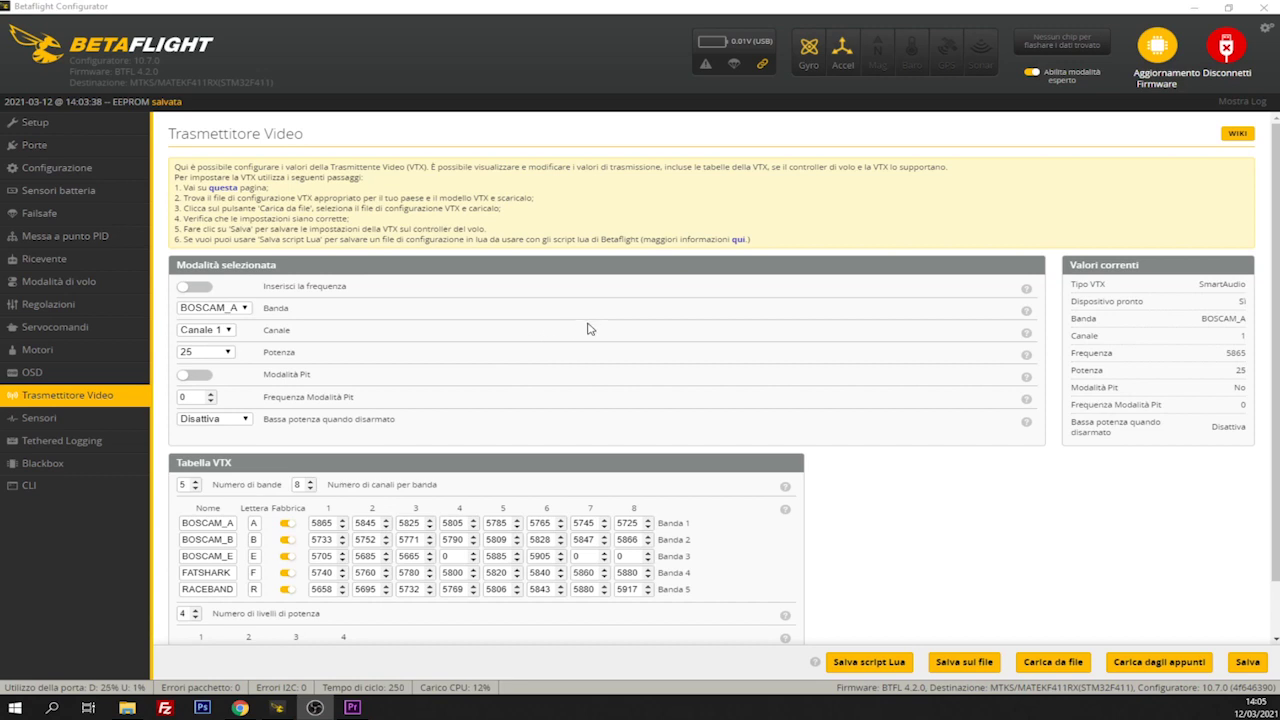
pyautogui.moveTo(1070, 265); pyautogui.dragTo(1138, 265)
pyautogui.click(1138, 265)
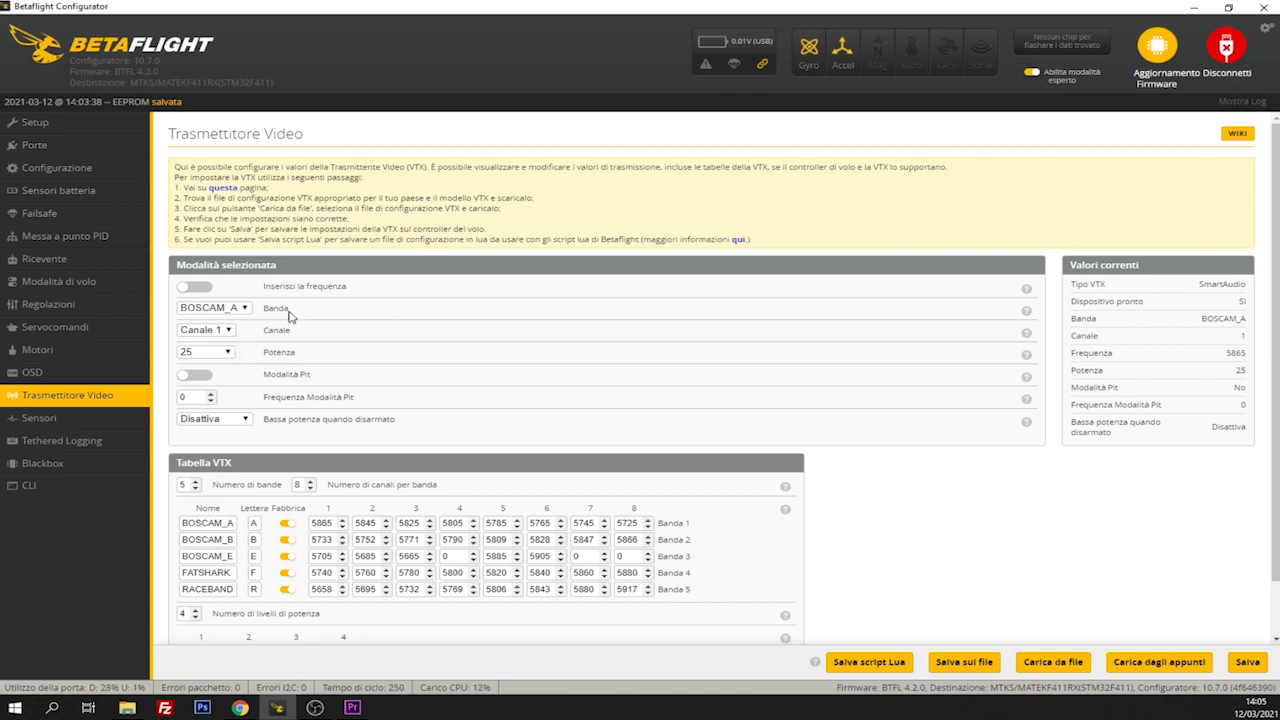
# Set the video transmitter's power (Potenza) to 200 and save the setting to the flight controller.
pyautogui.click(190, 355)
pyautogui.click(194, 398)
pyautogui.click(1253, 665)
# Set the transmitter power back to 25 and save the change.
pyautogui.click(203, 355)
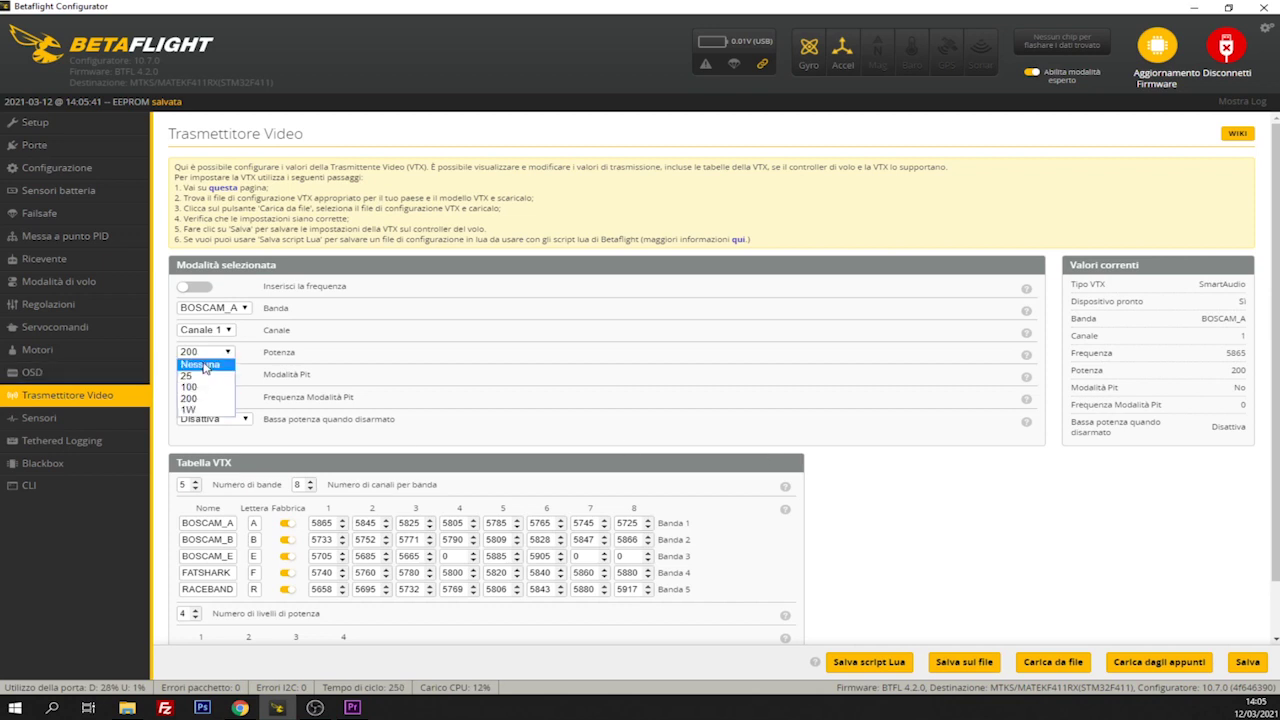
pyautogui.click(188, 376)
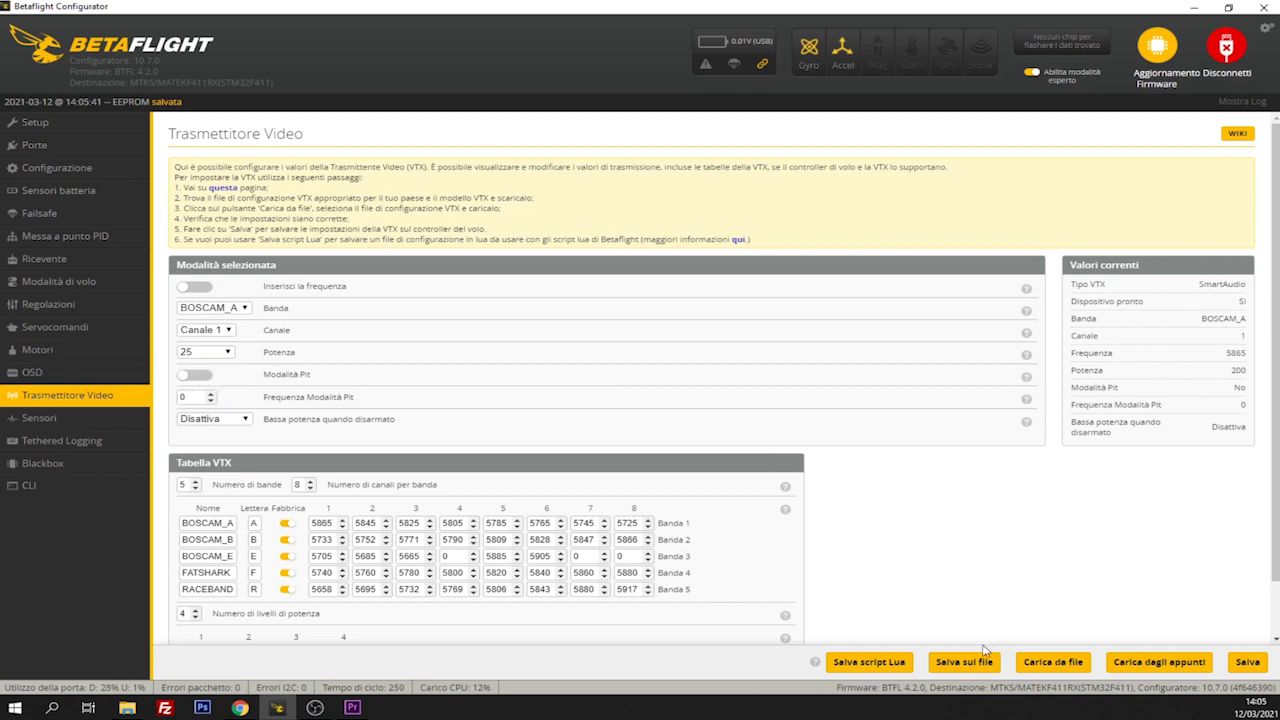
pyautogui.click(1245, 664)
# Switch the transmitter power (Potenza) to 200 once more and save.
pyautogui.click(226, 356)
pyautogui.click(204, 396)
pyautogui.click(1248, 666)
# Return the video transmitter's power (Potenza) to 25 and save the configuration.
pyautogui.click(187, 355)
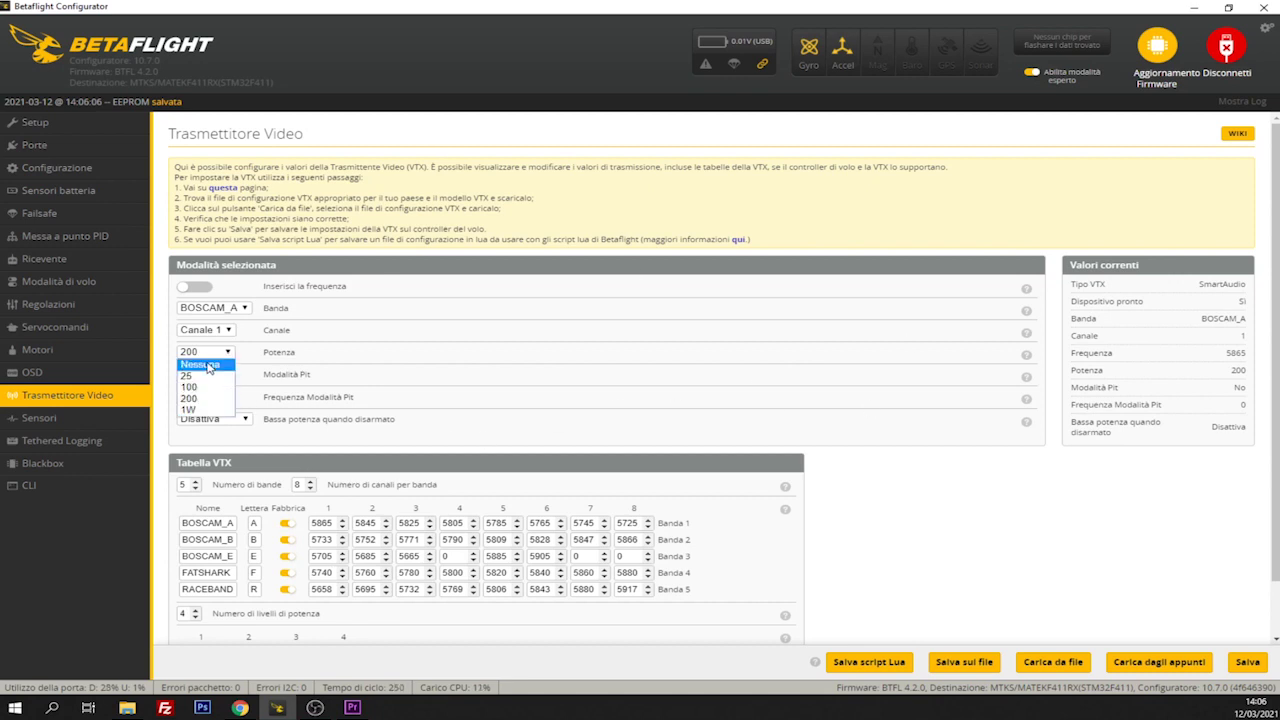
pyautogui.click(190, 376)
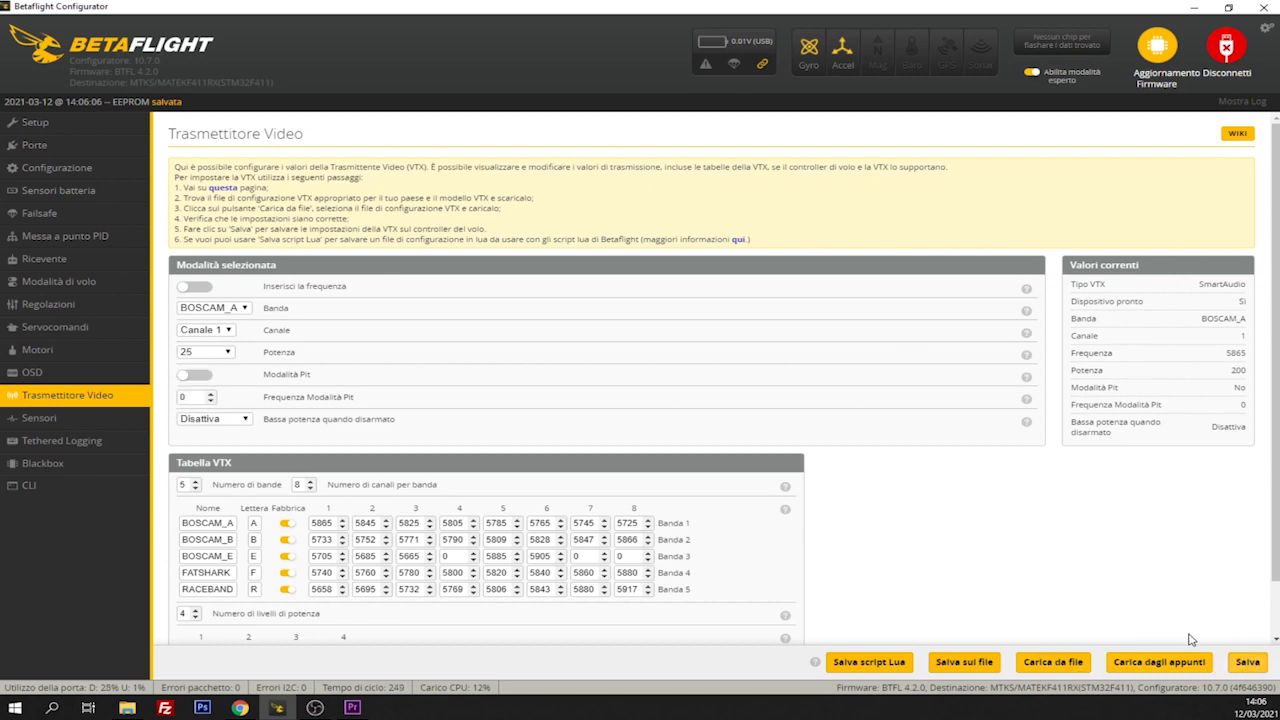
pyautogui.click(1247, 662)
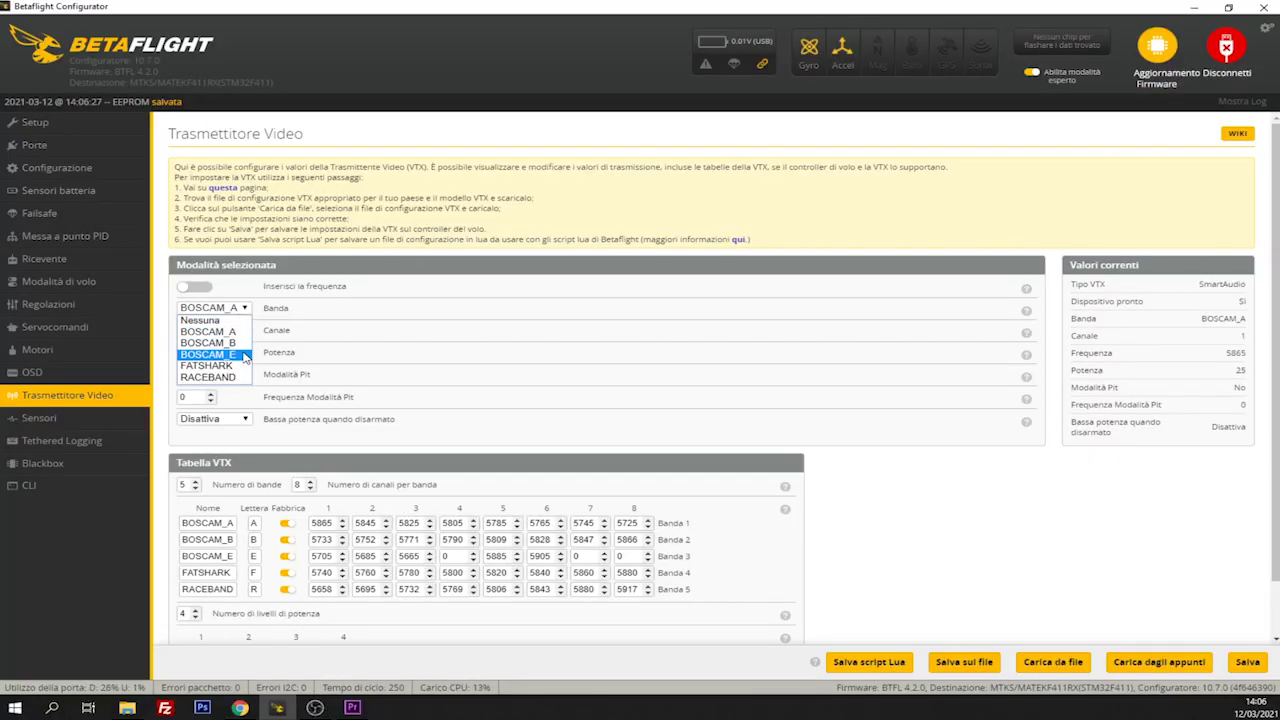
# Set the video transmitter to band BOSCAM_E and channel Canale 1, and save.
pyautogui.click(238, 358)
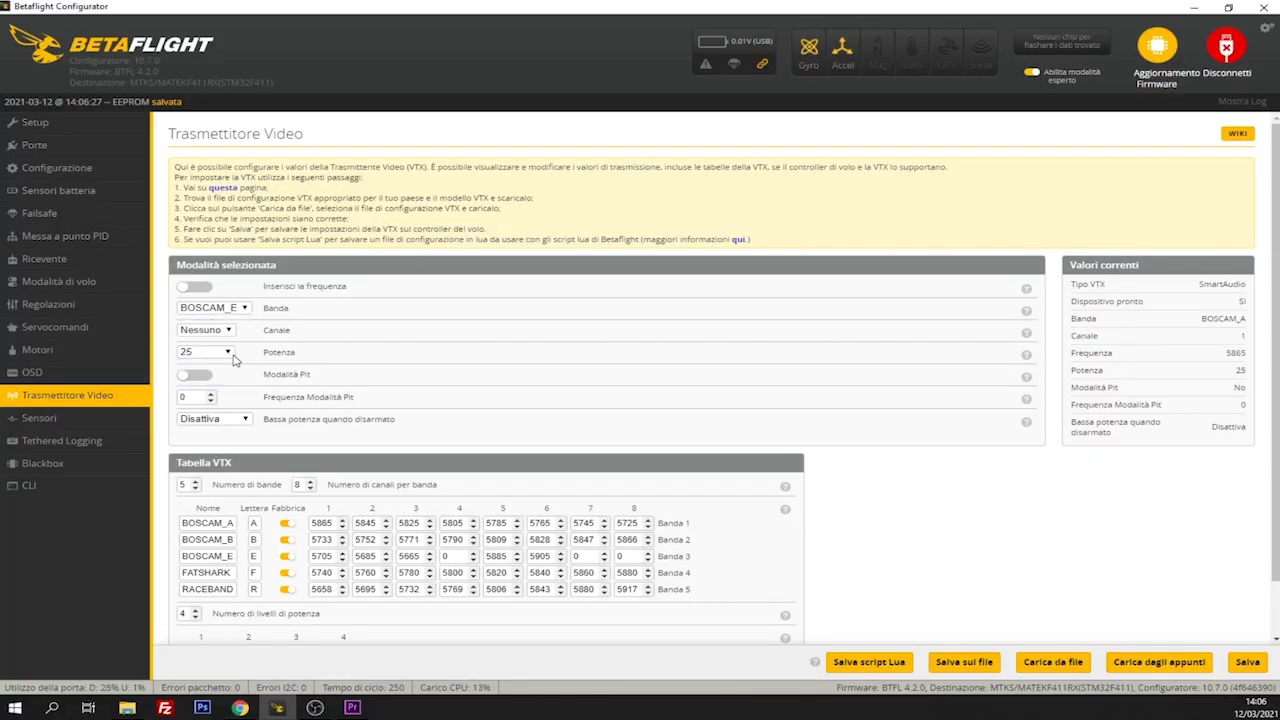
pyautogui.click(228, 331)
pyautogui.click(210, 355)
# Reduce the number of power levels in the VTX table to 3.
pyautogui.scroll(-1, 595, 418)
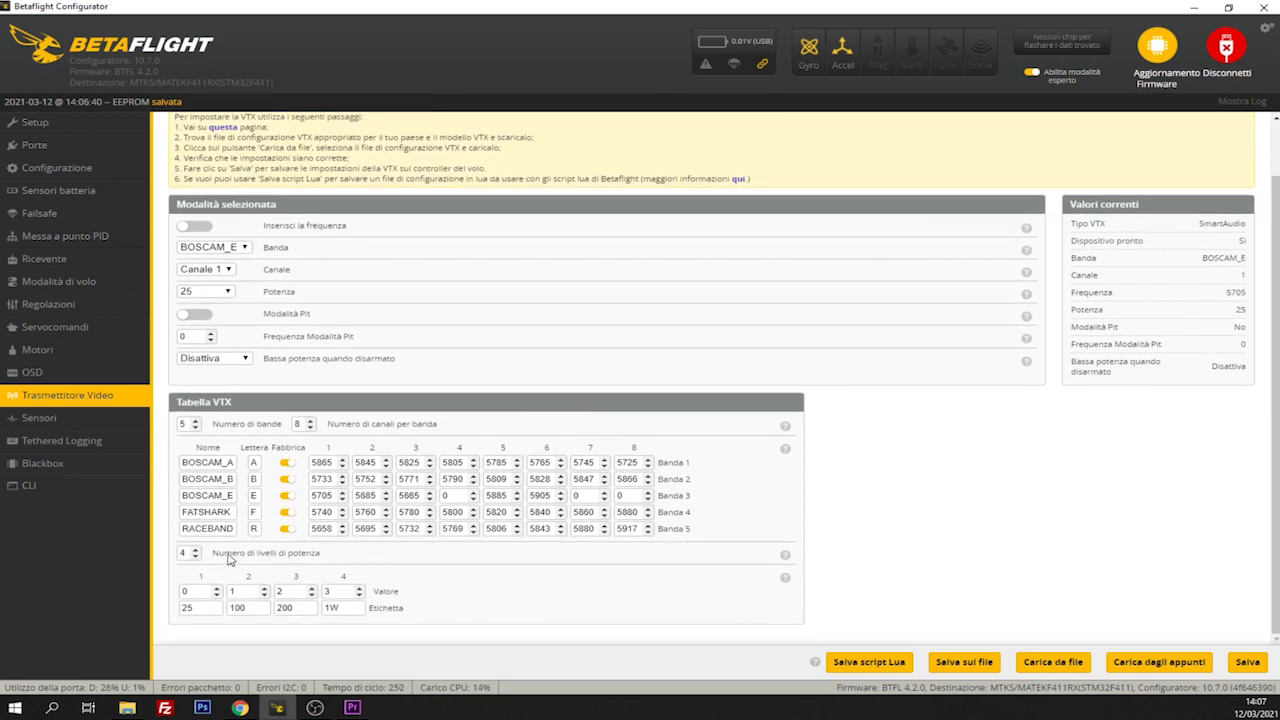
pyautogui.click(196, 556)
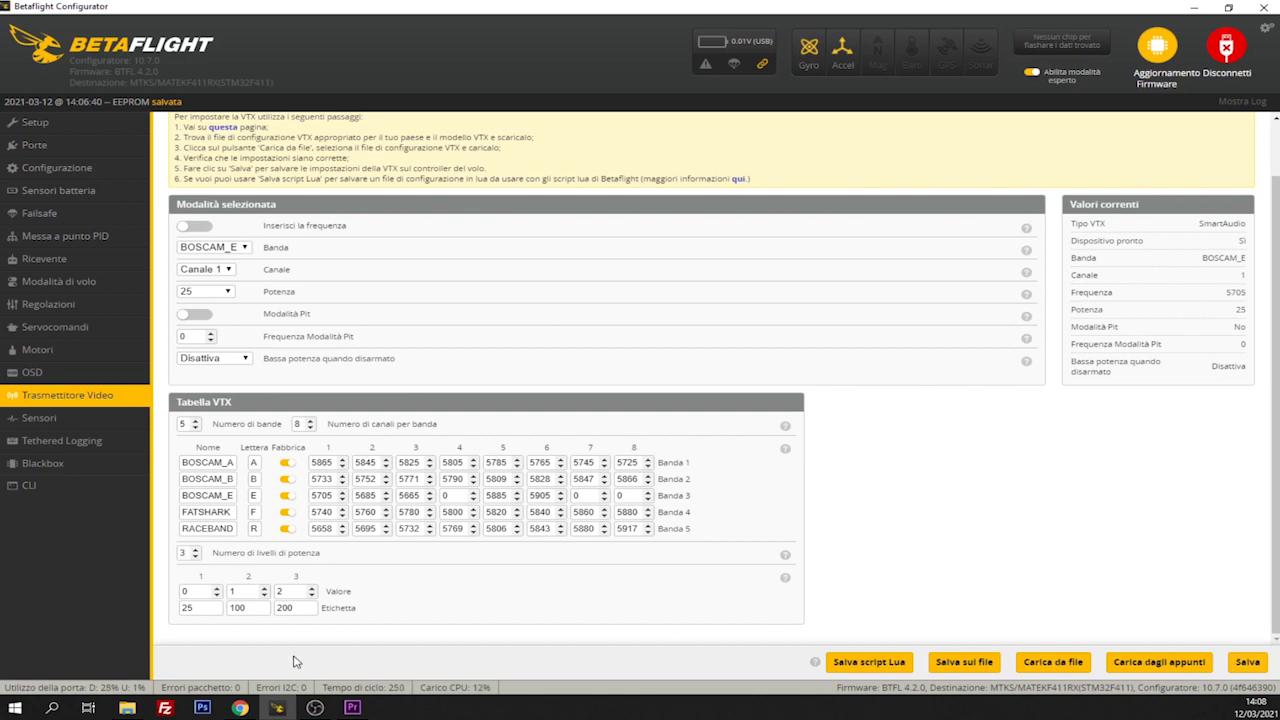
# Change the label (Etichetta) of the third power level in the VTX table to 500.
pyautogui.scroll(3, 297, 662)
pyautogui.scroll(-3, 235, 648)
pyautogui.doubleClick(293, 609)
pyautogui.write('500')
# Restore the third power level's label to 200 and save the VTX table.
pyautogui.scroll(1, 600, 616)
pyautogui.scroll(-1, 352, 640)
pyautogui.moveTo(322, 610); pyautogui.dragTo(248, 622)
pyautogui.click(340, 612)
pyautogui.write('200')
pyautogui.click(1247, 662)
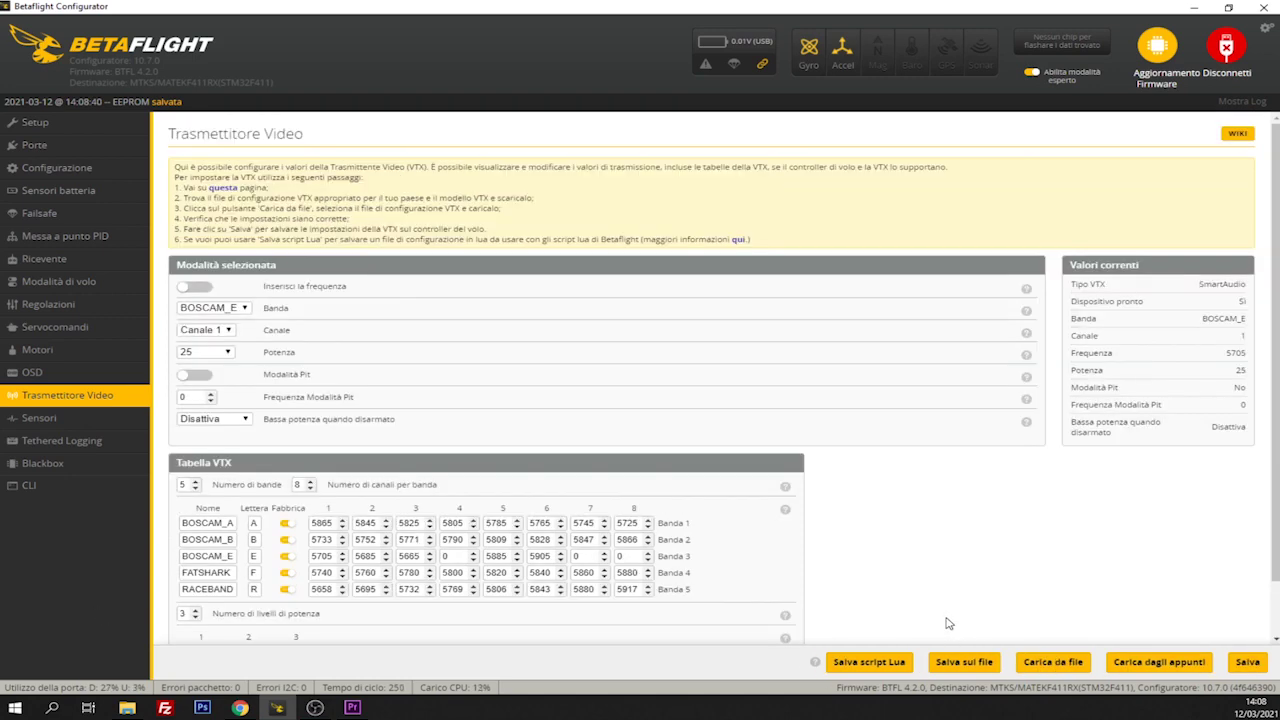
pyautogui.scroll(-1, 812, 573)
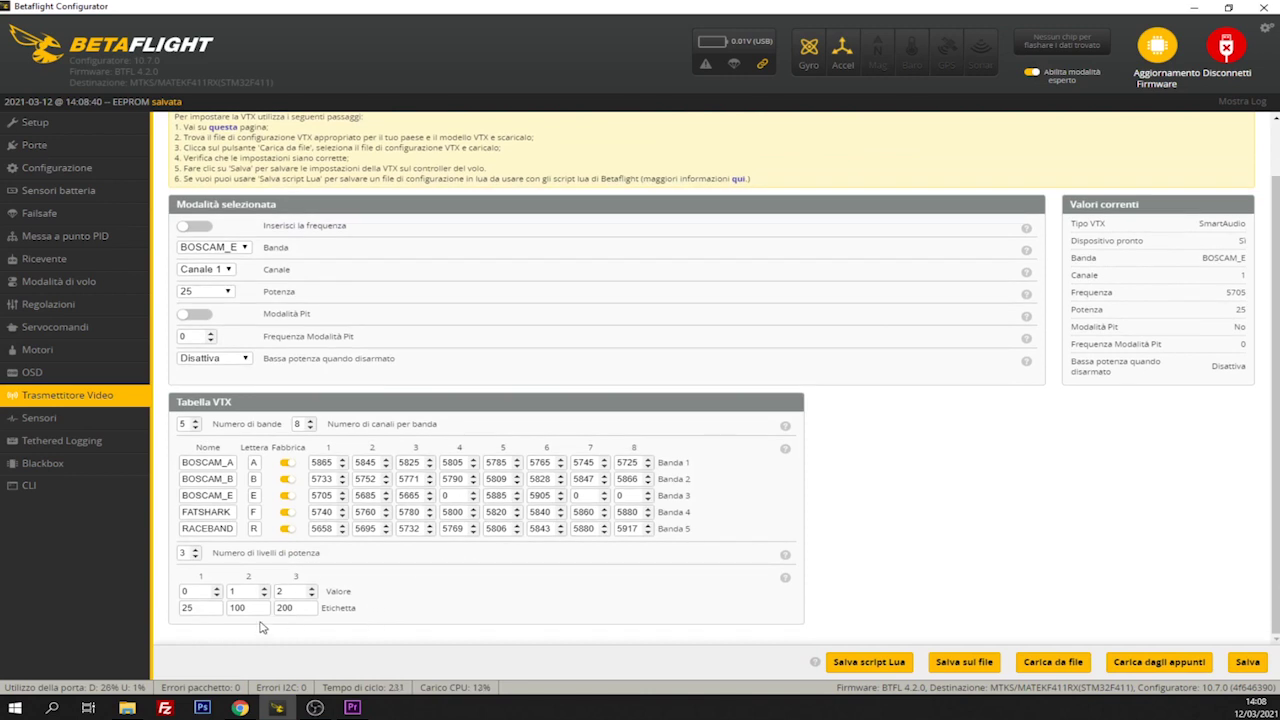